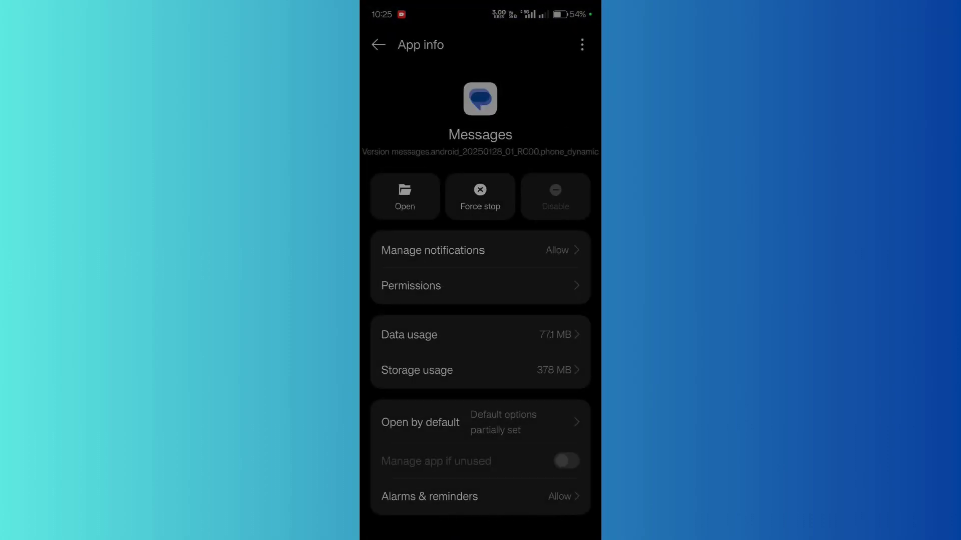
Step: Clear the Messages cache to 0 B in Storage usage, then force-stop Messages and confirm
{"action": "left_click", "coordinate": [420, 372]}
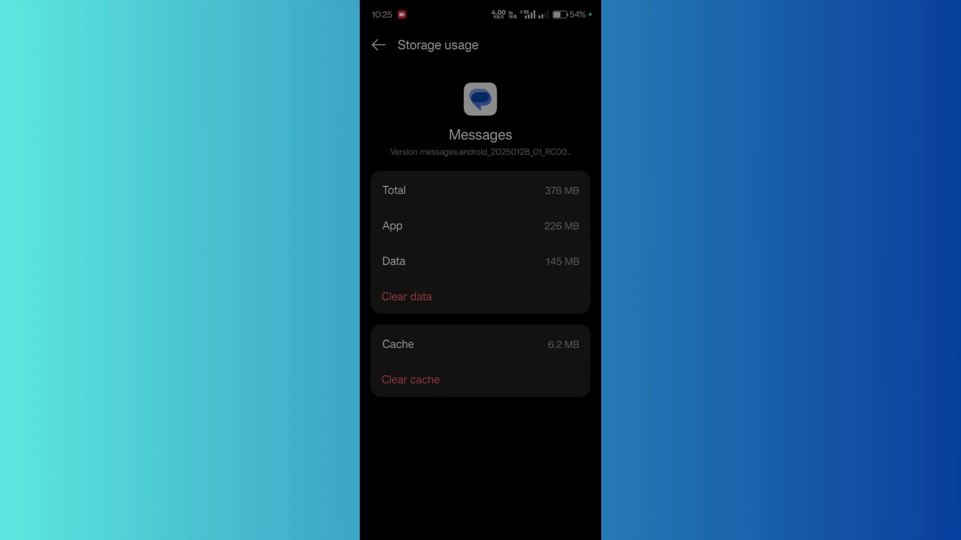
{"action": "left_click", "coordinate": [411, 380]}
{"action": "left_click_drag", "start_coordinate": [362, 310], "coordinate": [420, 311]}
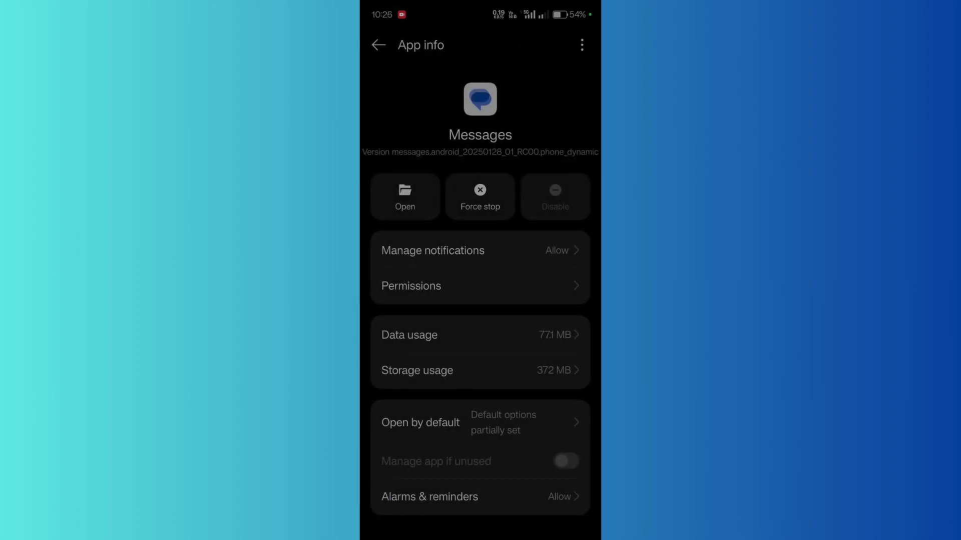
{"action": "left_click", "coordinate": [480, 197]}
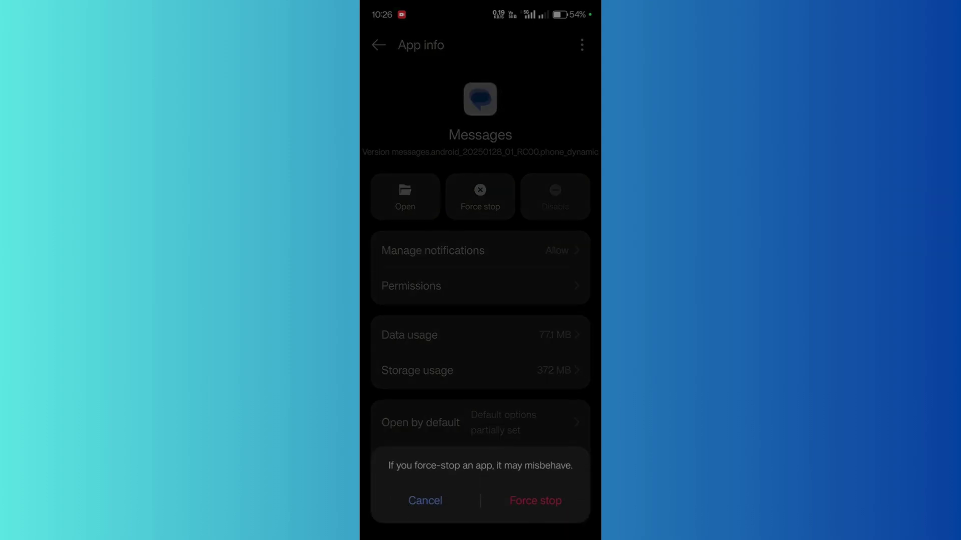
{"action": "left_click", "coordinate": [534, 501]}
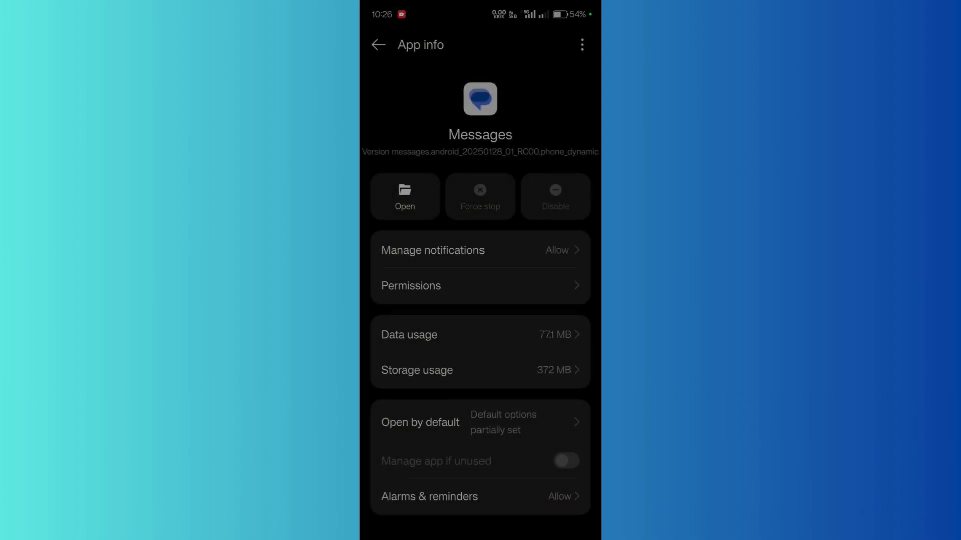
Step: Leave Messages App info and return to the Android home screen
{"action": "left_click_drag", "start_coordinate": [363, 352], "coordinate": [420, 351]}
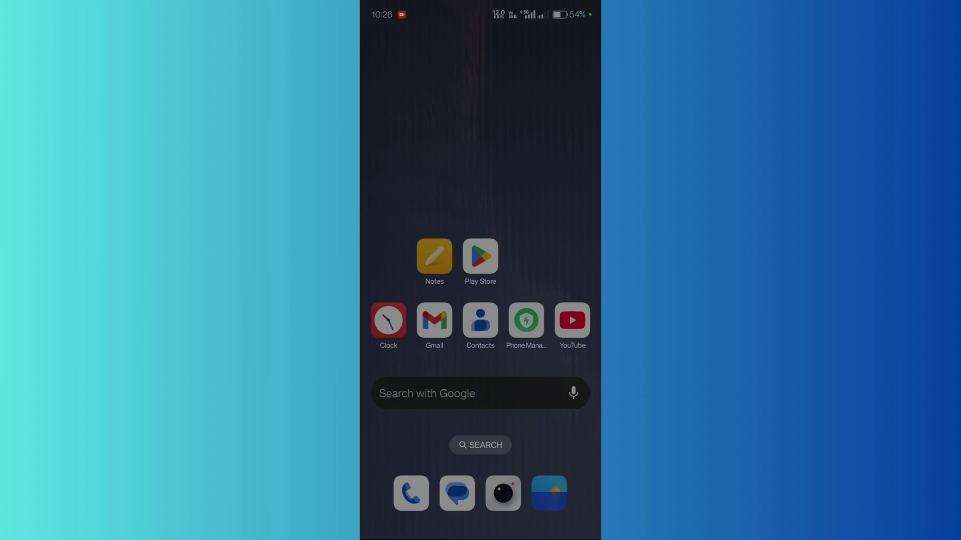
{"action": "left_click", "coordinate": [570, 94]}
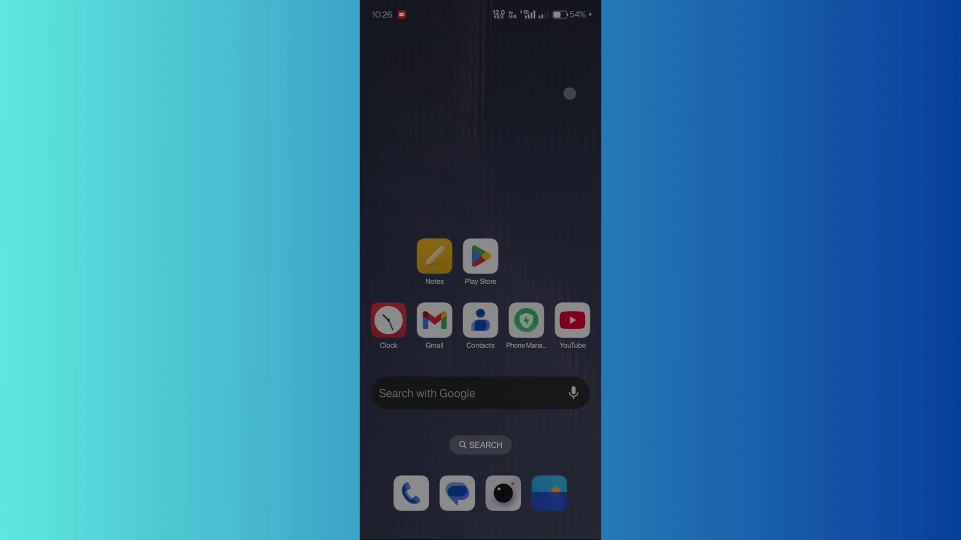